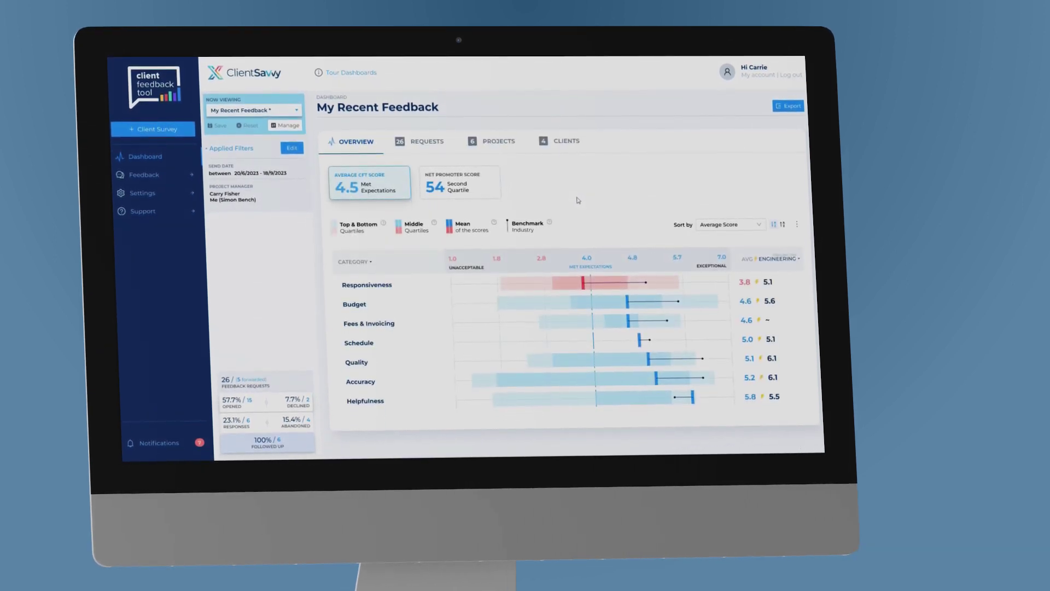
# Step: Check the Net Promoter Score, then browse feedback requests filtered by Responses and All
pyautogui.click(492, 192)
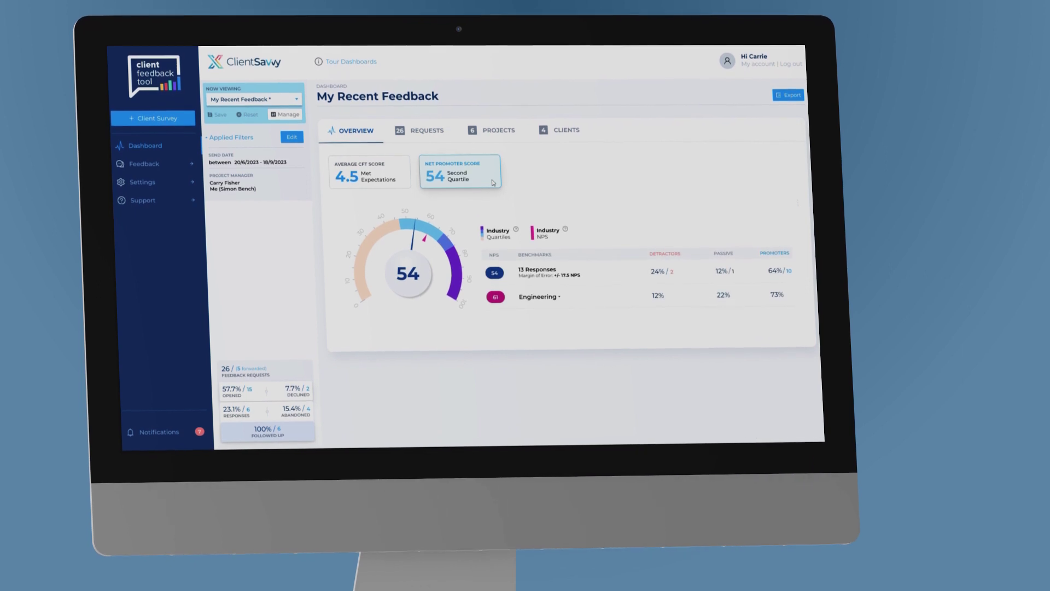
pyautogui.click(434, 131)
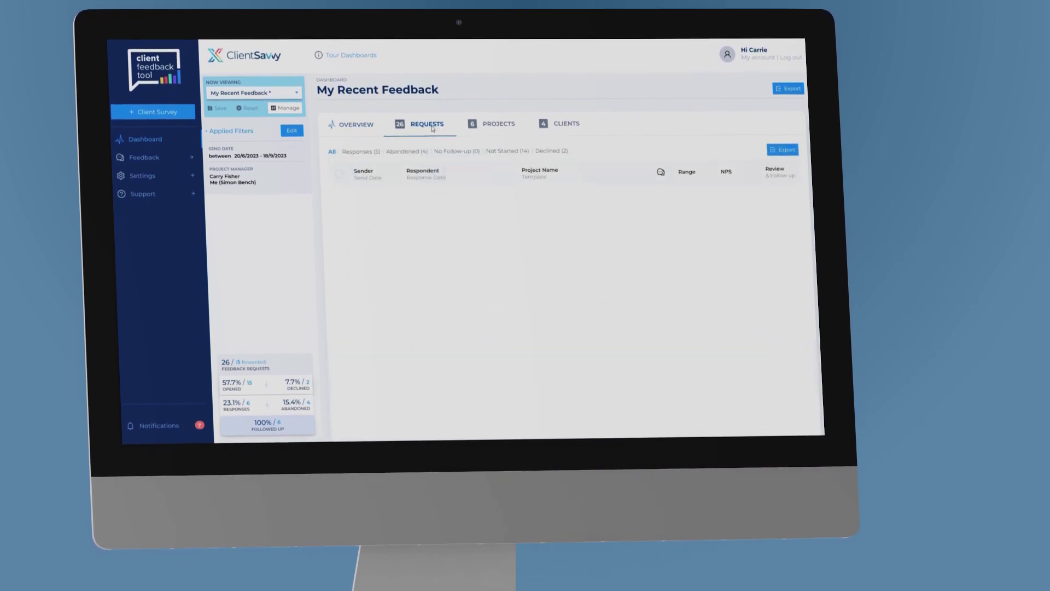
pyautogui.click(360, 148)
pyautogui.click(334, 145)
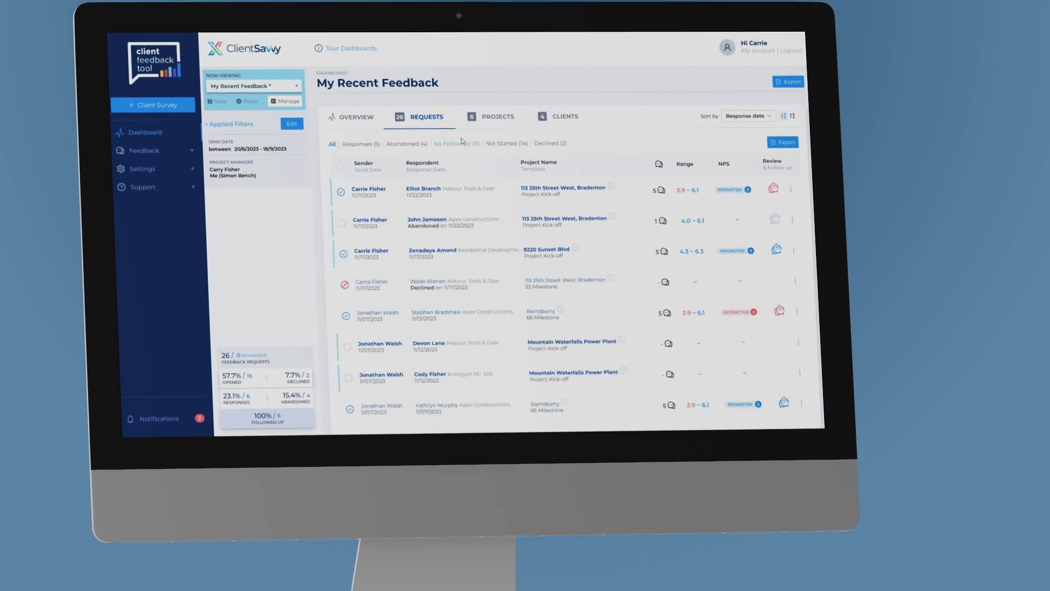
pyautogui.click(497, 121)
pyautogui.click(648, 151)
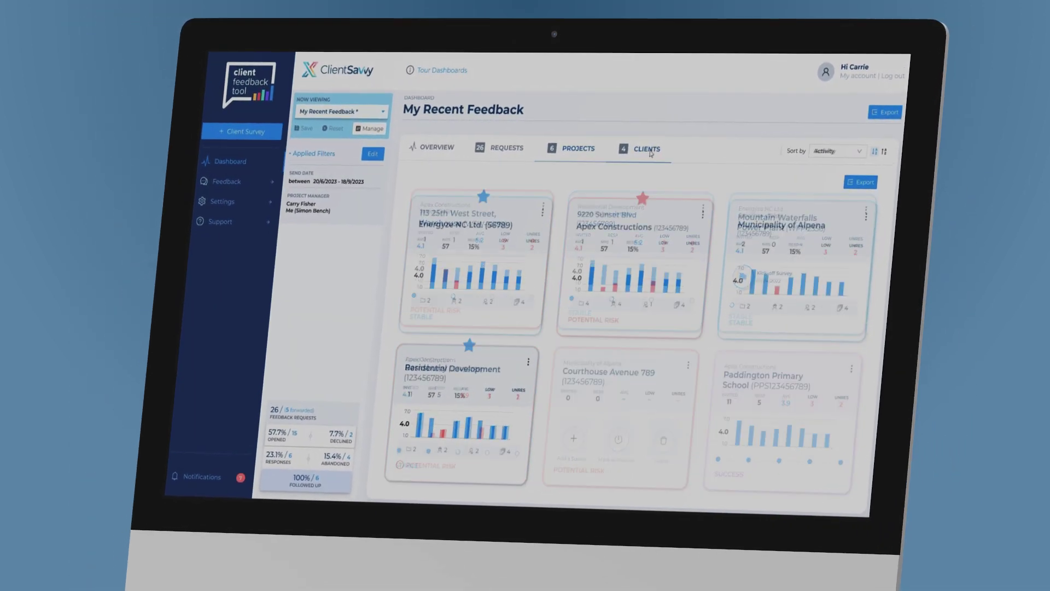
pyautogui.click(571, 142)
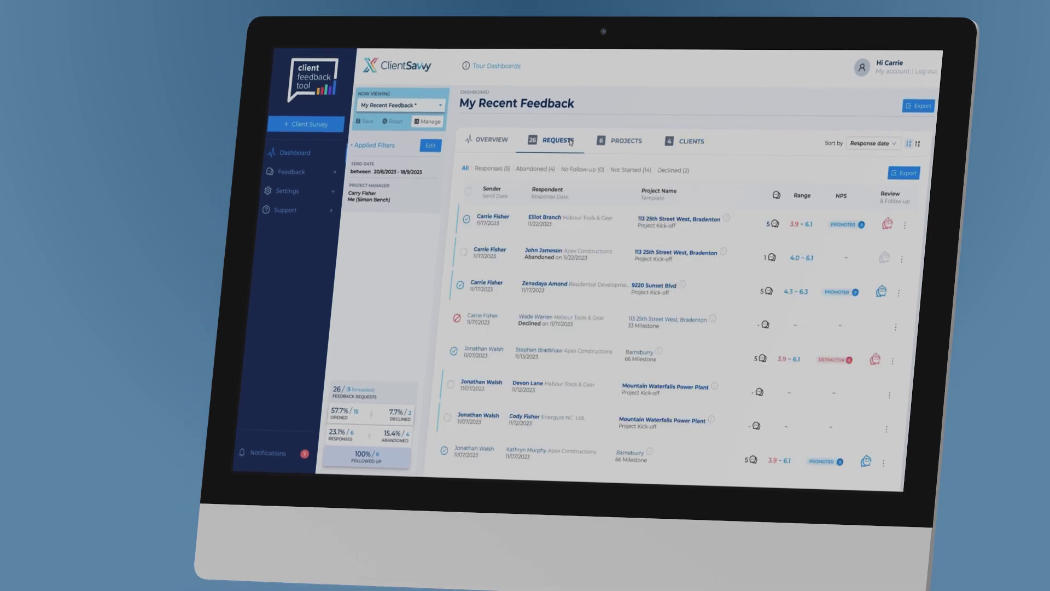
pyautogui.click(888, 223)
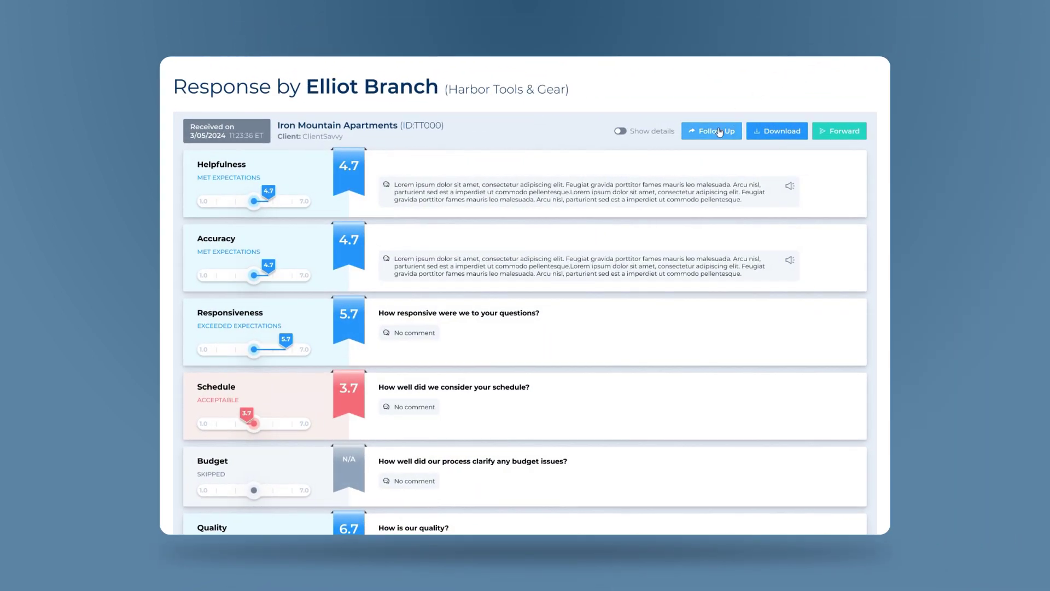
# Step: Send Elliot a Friendly AI-generated thank-you email signed by Carrie
pyautogui.click(719, 132)
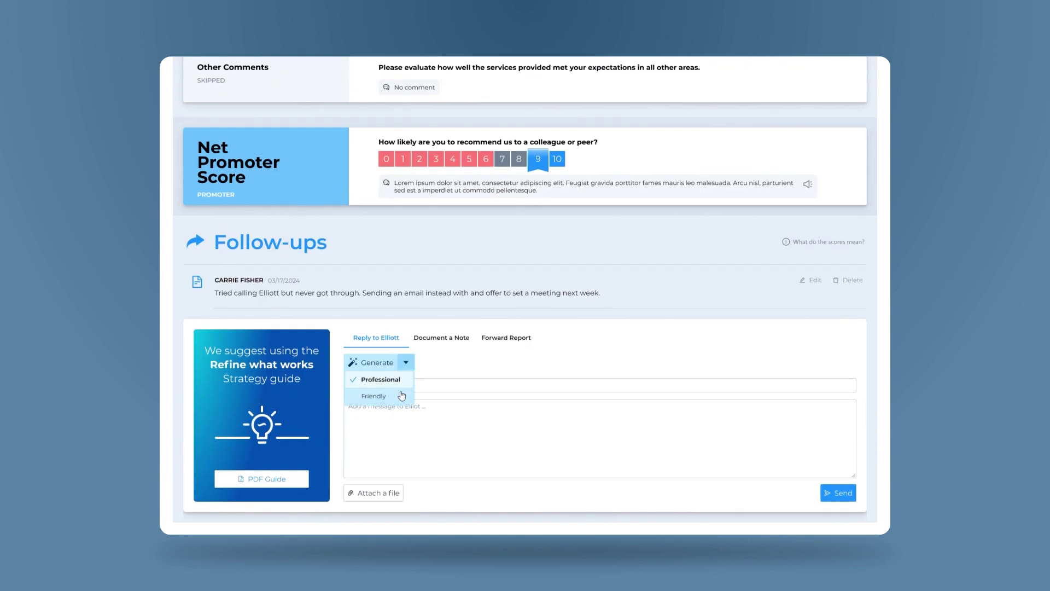
pyautogui.click(402, 396)
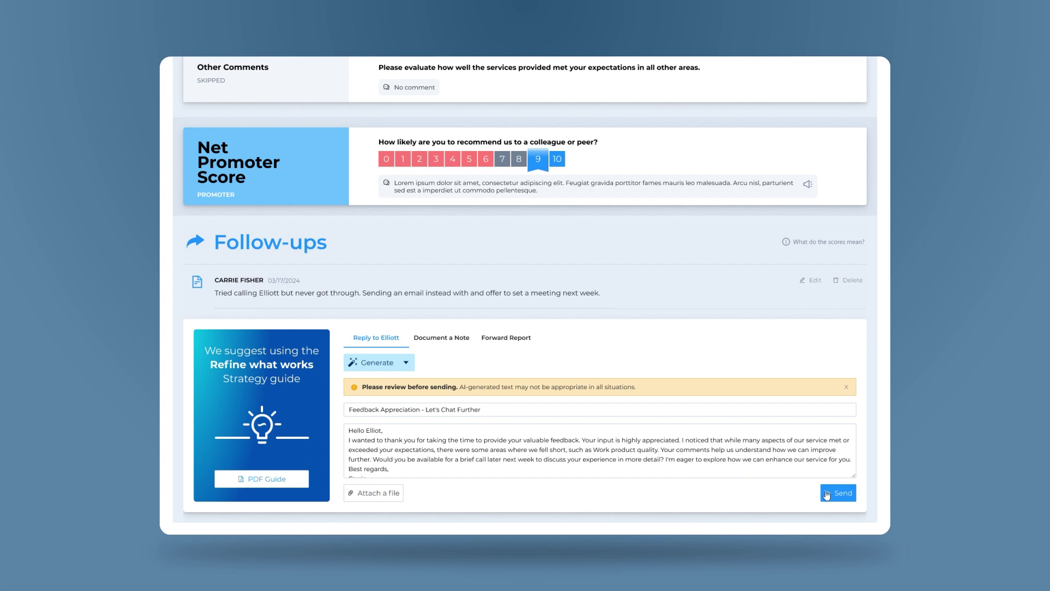
pyautogui.click(836, 493)
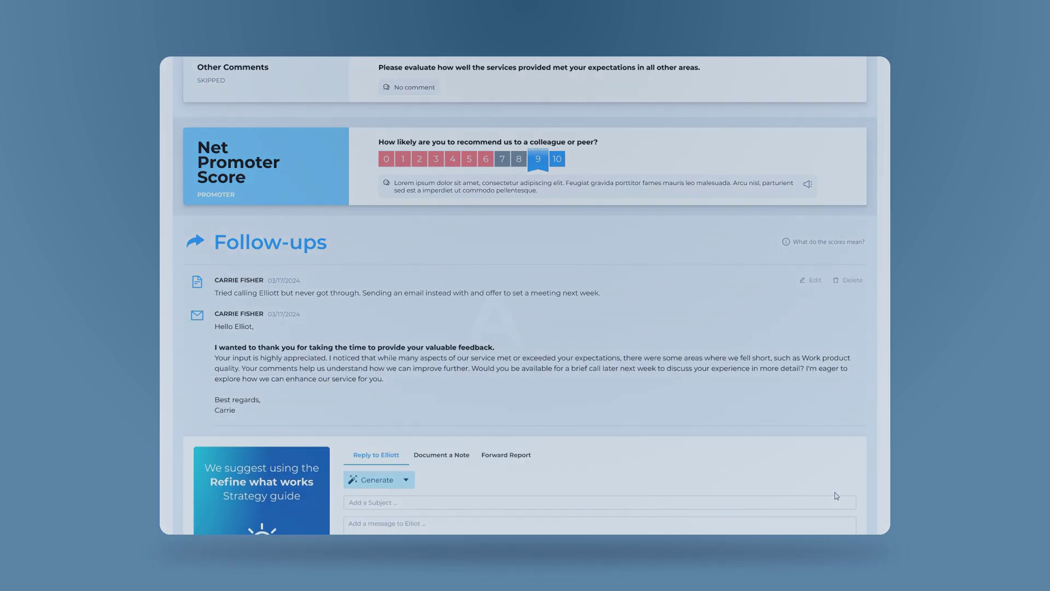